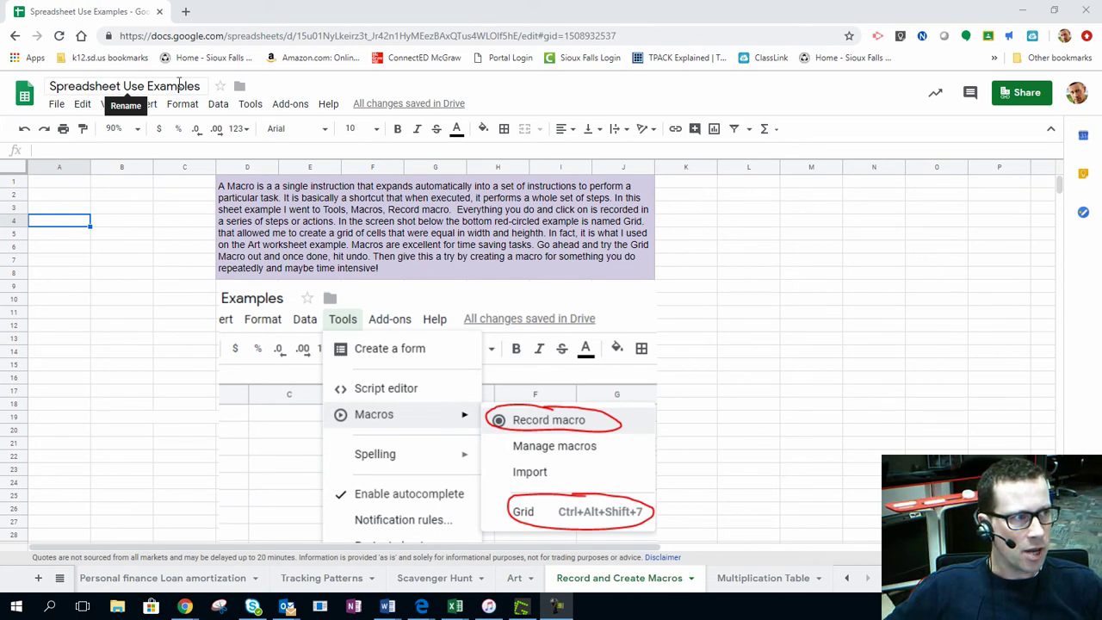
Step: Select B6, view the pixel art on the Art sheet, and return to Record and Create Macros
{"action": "left_click", "coordinate": [125, 252]}
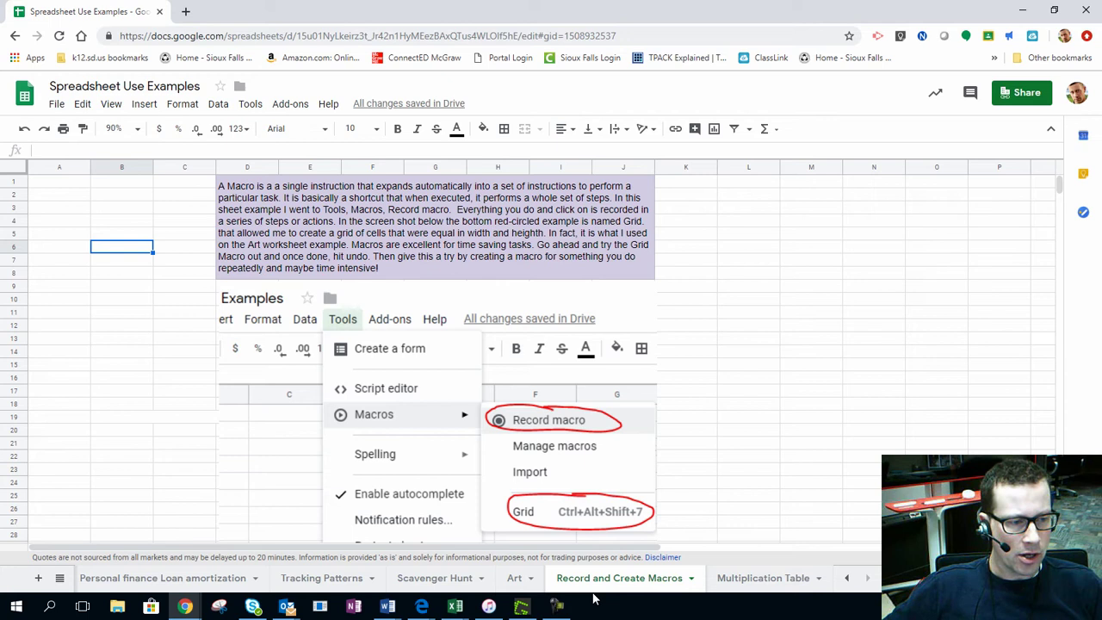
{"action": "left_click", "coordinate": [513, 582]}
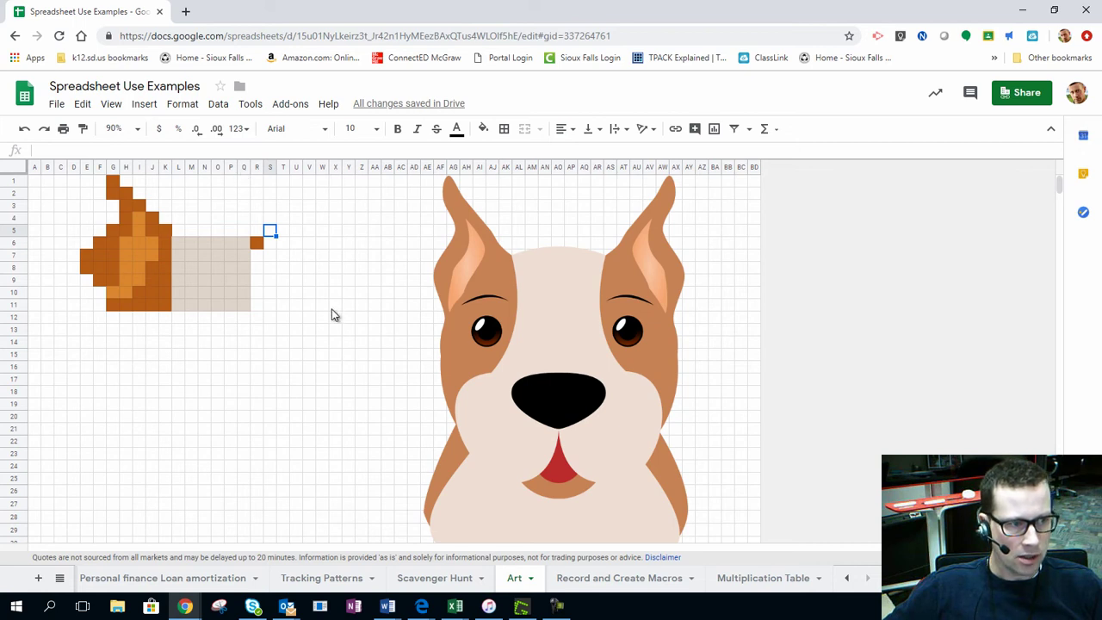
{"action": "left_click", "coordinate": [628, 585]}
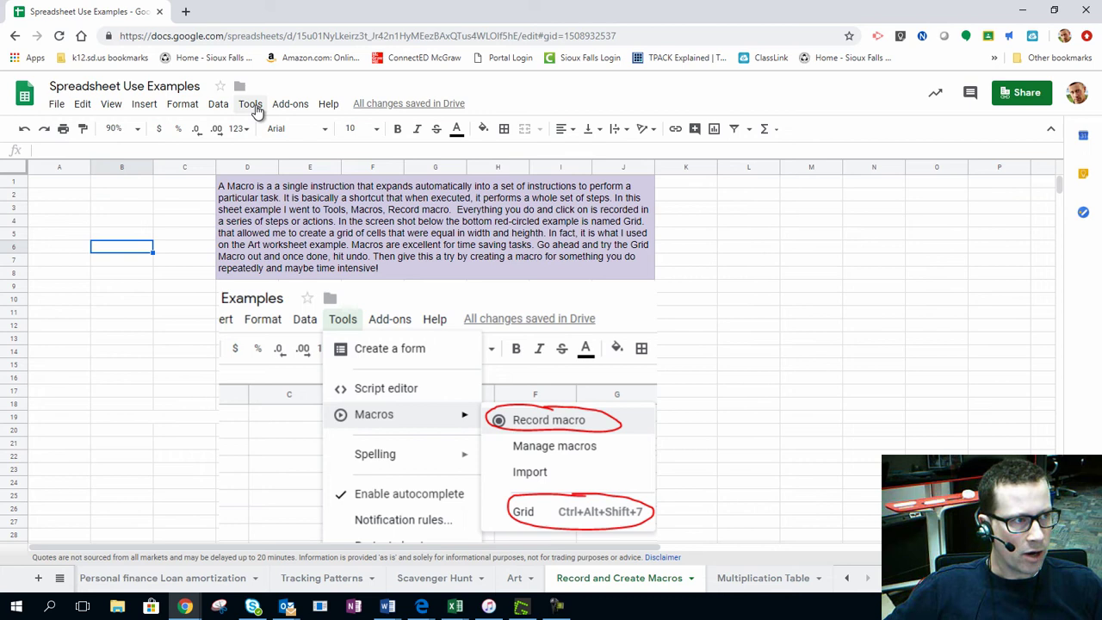
Step: Run the saved Grid macro to preview its narrow columns, then undo it to restore widths
{"action": "left_click", "coordinate": [251, 103]}
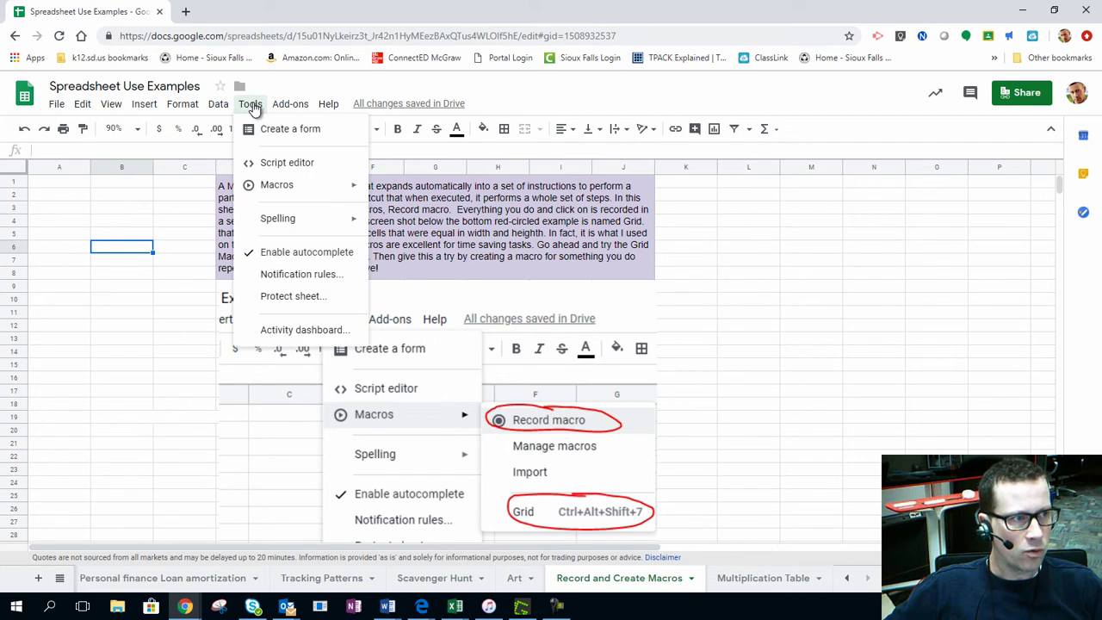
{"action": "mouse_move", "coordinate": [277, 184]}
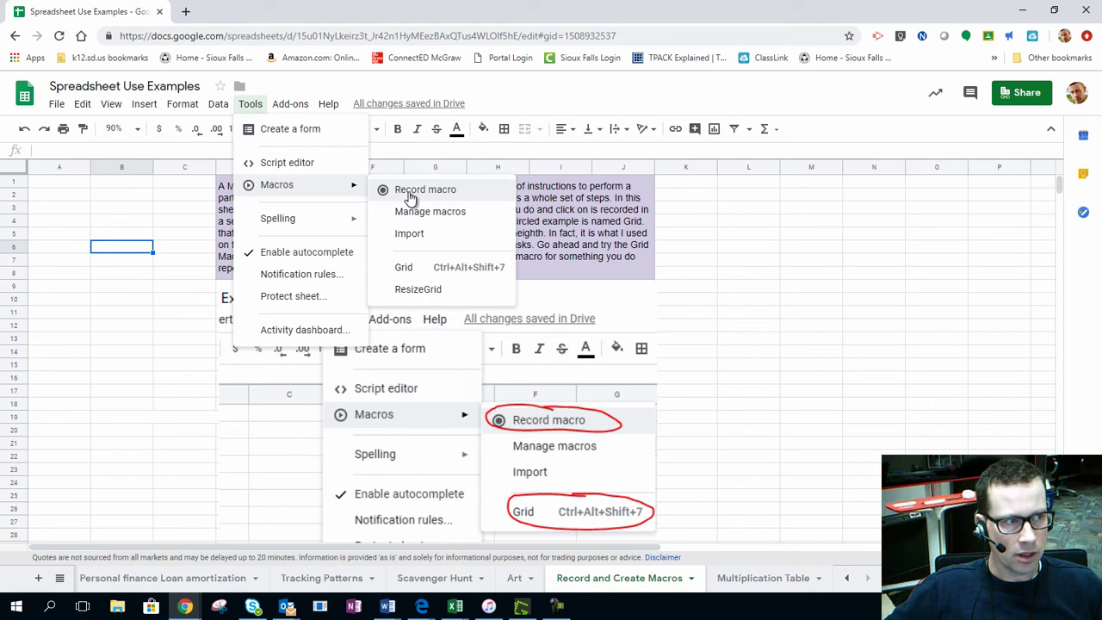
{"action": "left_click", "coordinate": [412, 271]}
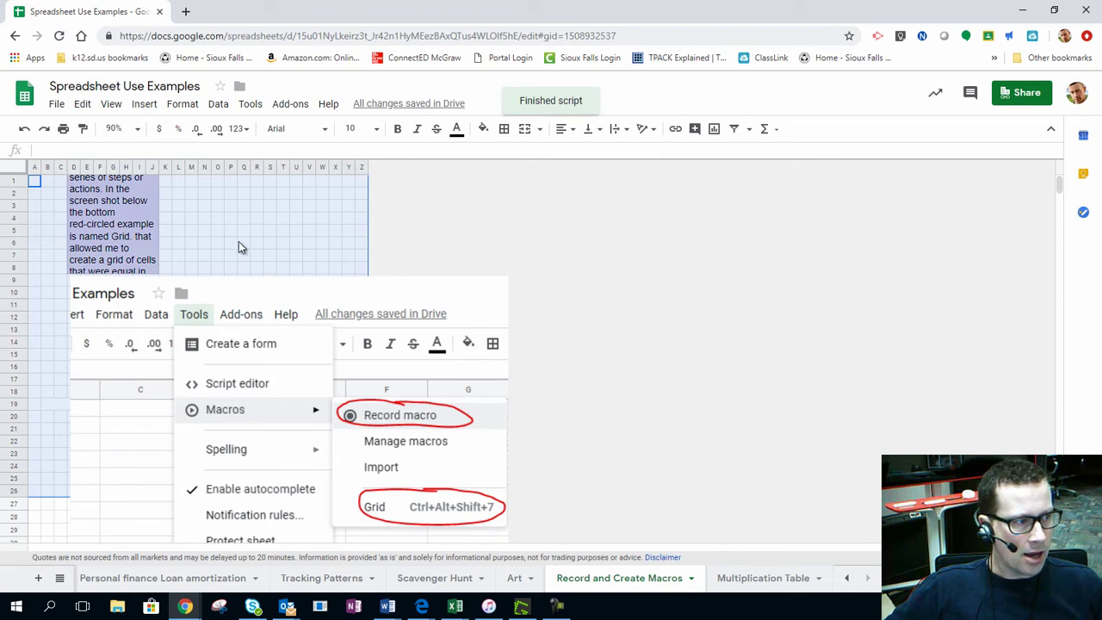
{"action": "left_click", "coordinate": [241, 243]}
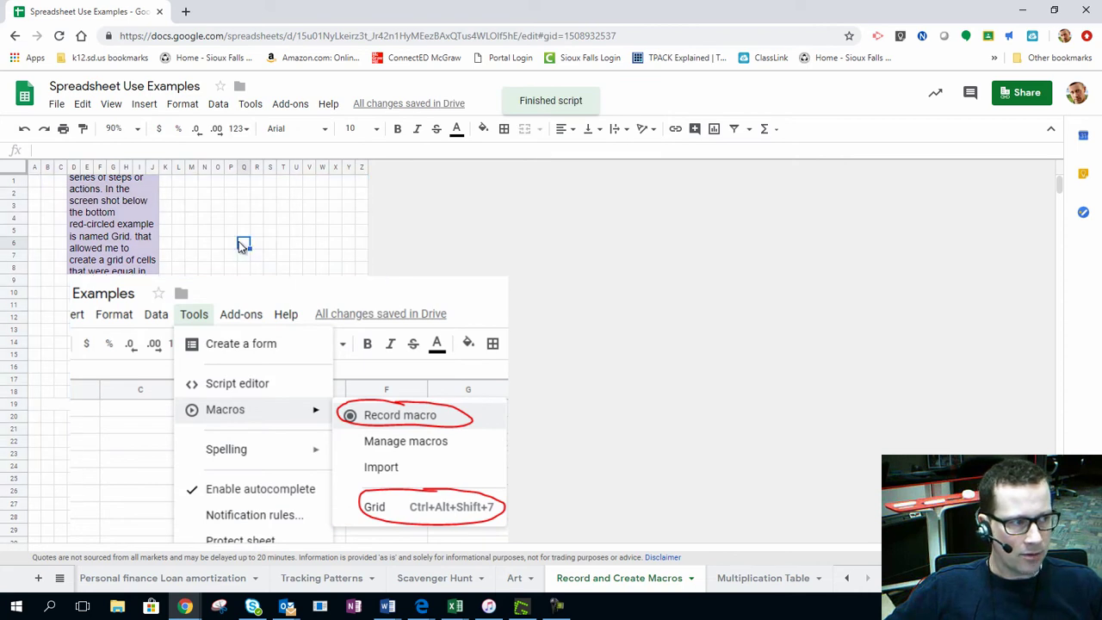
{"action": "left_click", "coordinate": [24, 130]}
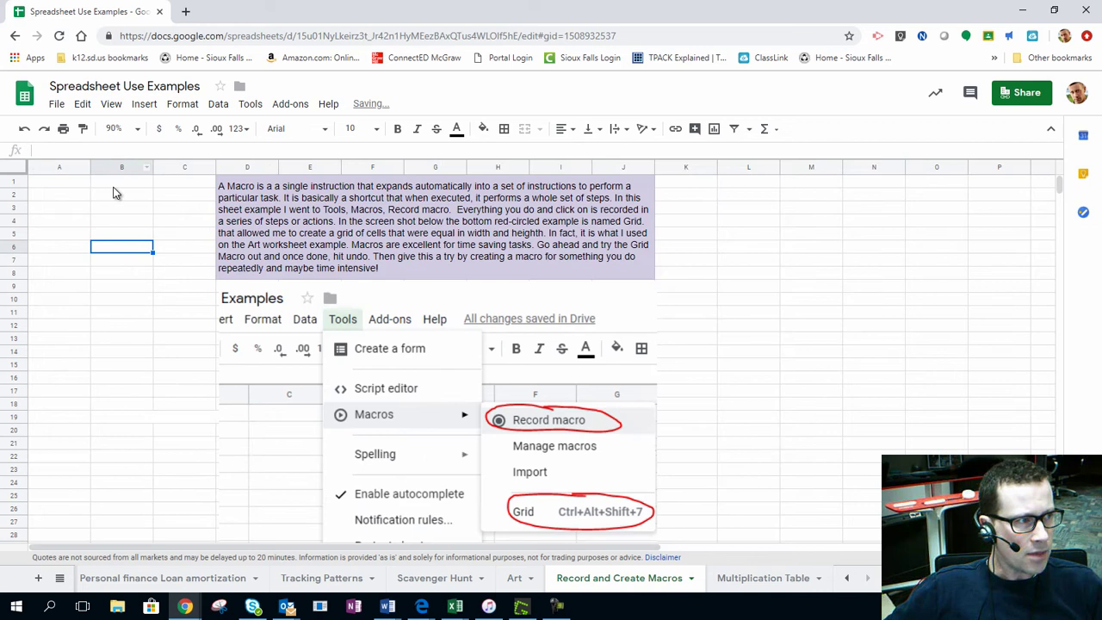
{"action": "left_click", "coordinate": [61, 167]}
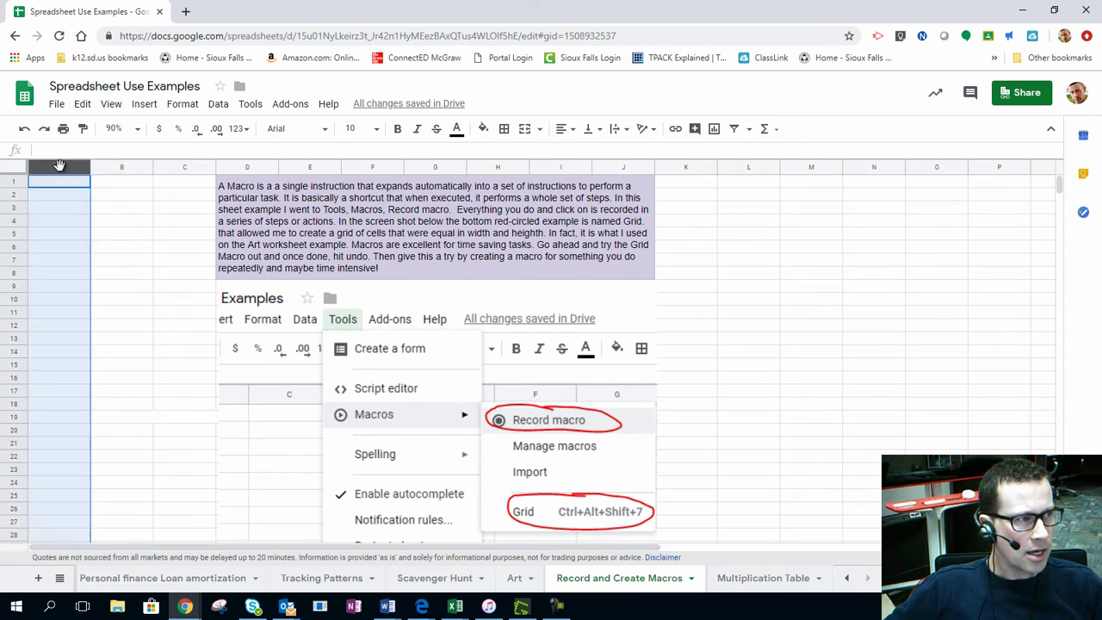
Step: Record a new macro whose first action resizes columns A through Z to 10 pixels
{"action": "left_click", "coordinate": [252, 103]}
{"action": "mouse_move", "coordinate": [278, 185]}
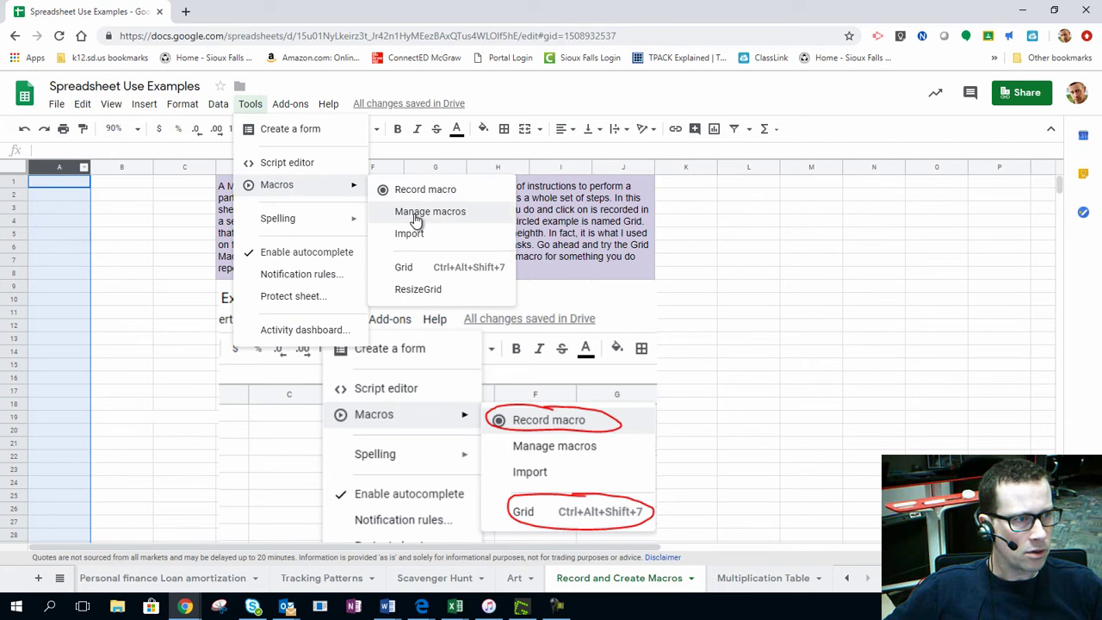
{"action": "left_click", "coordinate": [420, 191]}
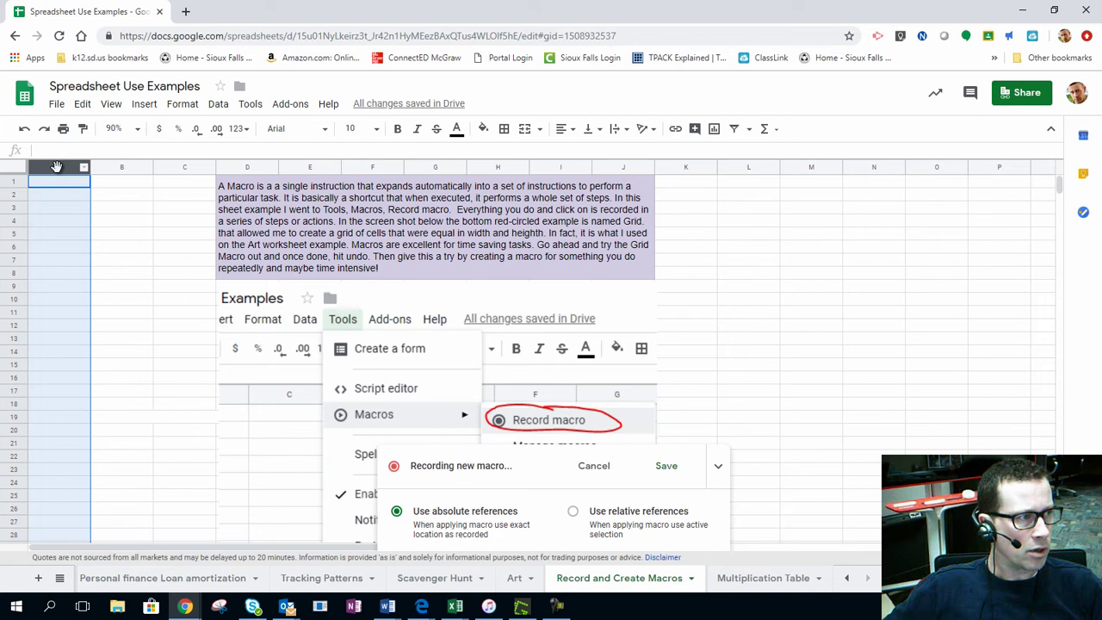
{"action": "left_click_drag", "start_coordinate": [57, 166], "coordinate": [84, 175]}
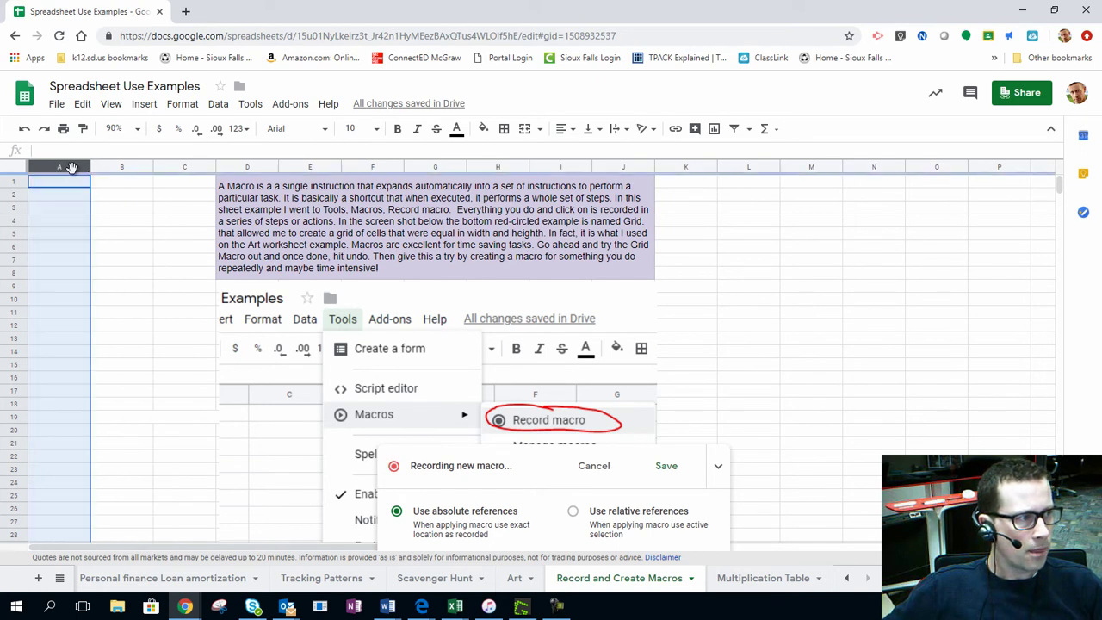
{"action": "left_click_drag", "start_coordinate": [84, 175], "coordinate": [1037, 180]}
{"action": "left_click", "coordinate": [144, 233]}
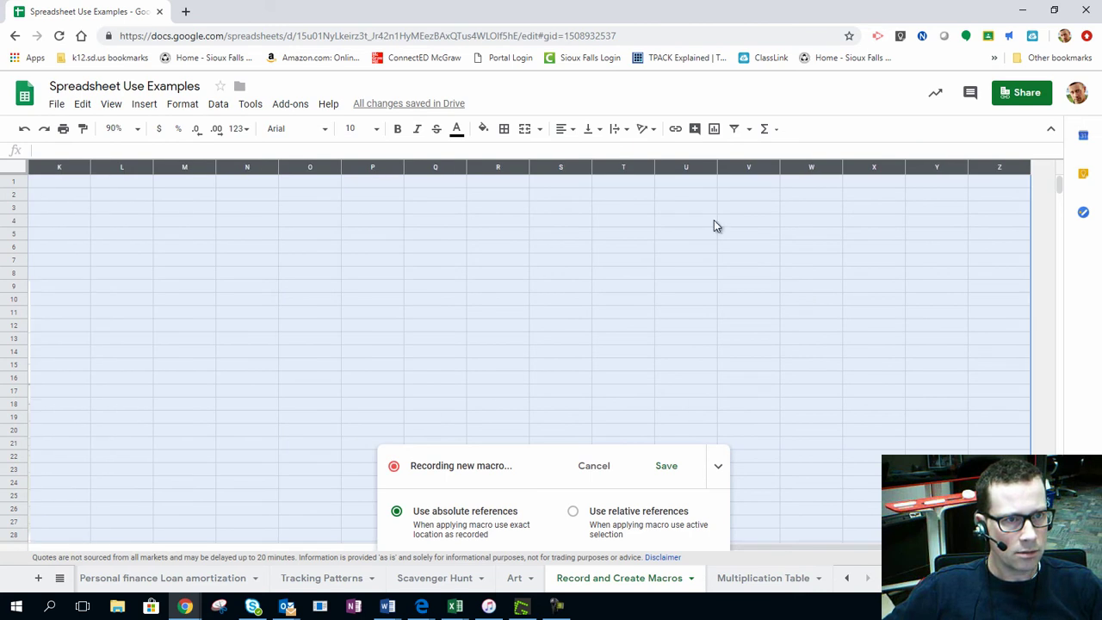
{"action": "right_click", "coordinate": [119, 166]}
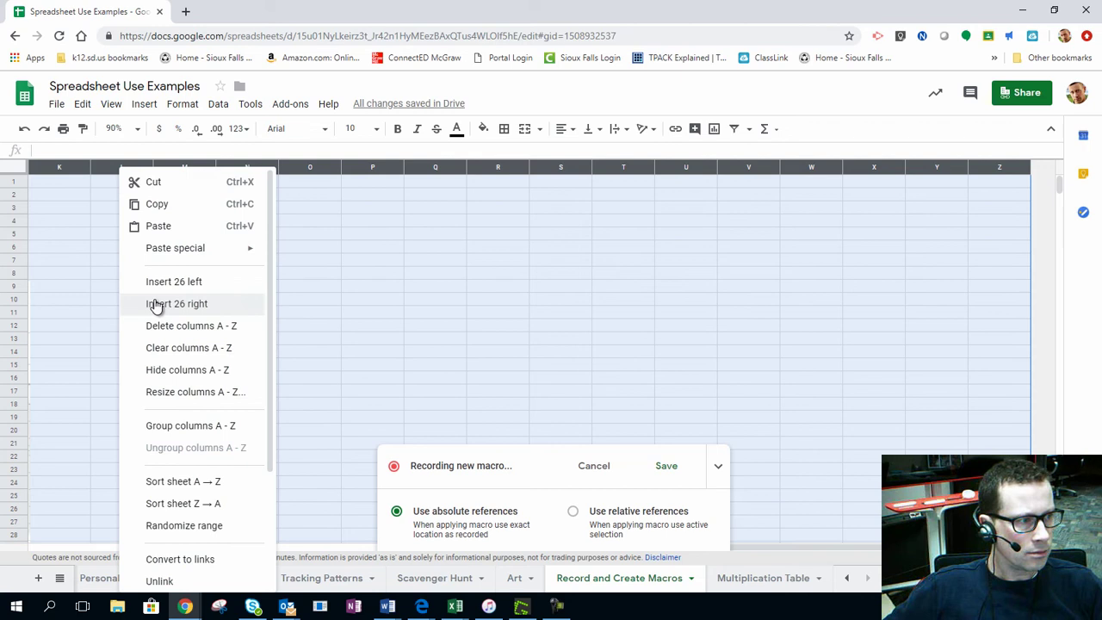
{"action": "left_click", "coordinate": [179, 394]}
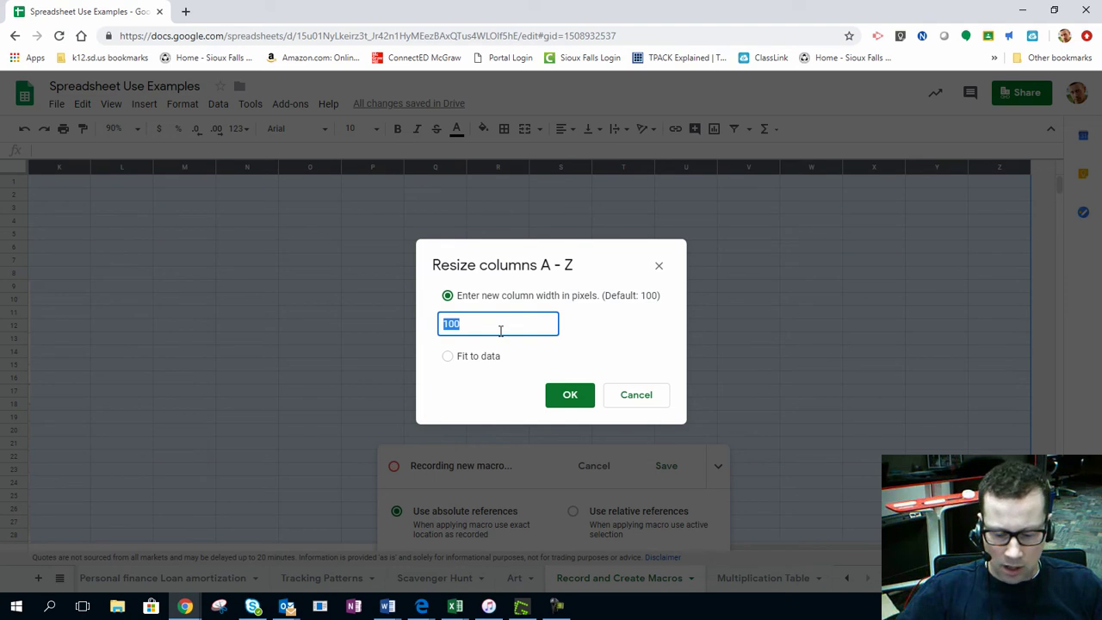
{"action": "type", "text": "10"}
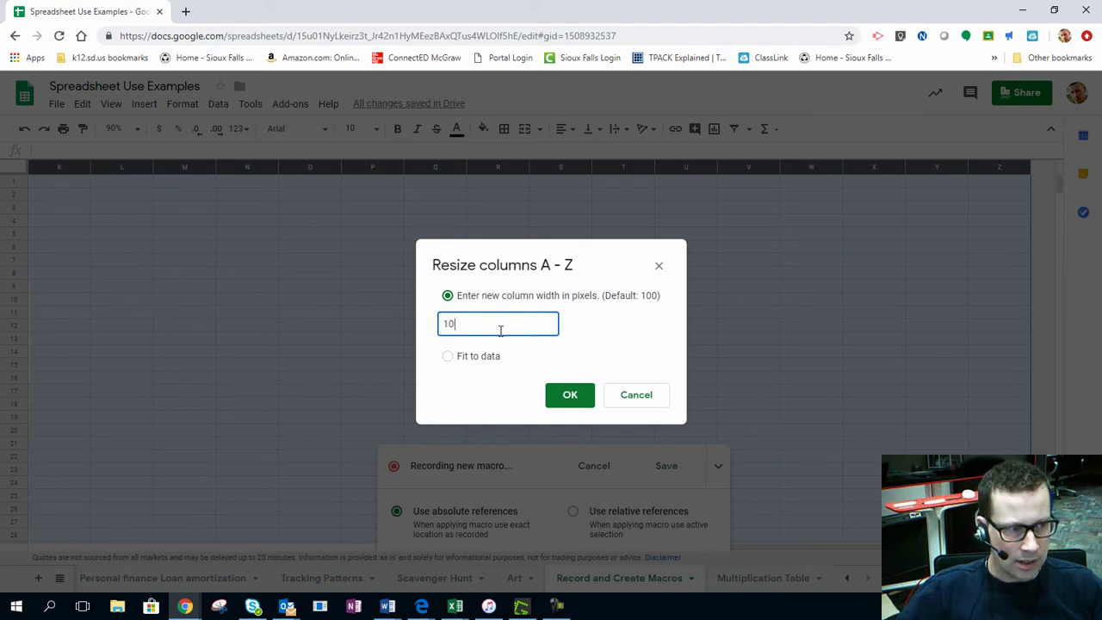
{"action": "left_click", "coordinate": [570, 396]}
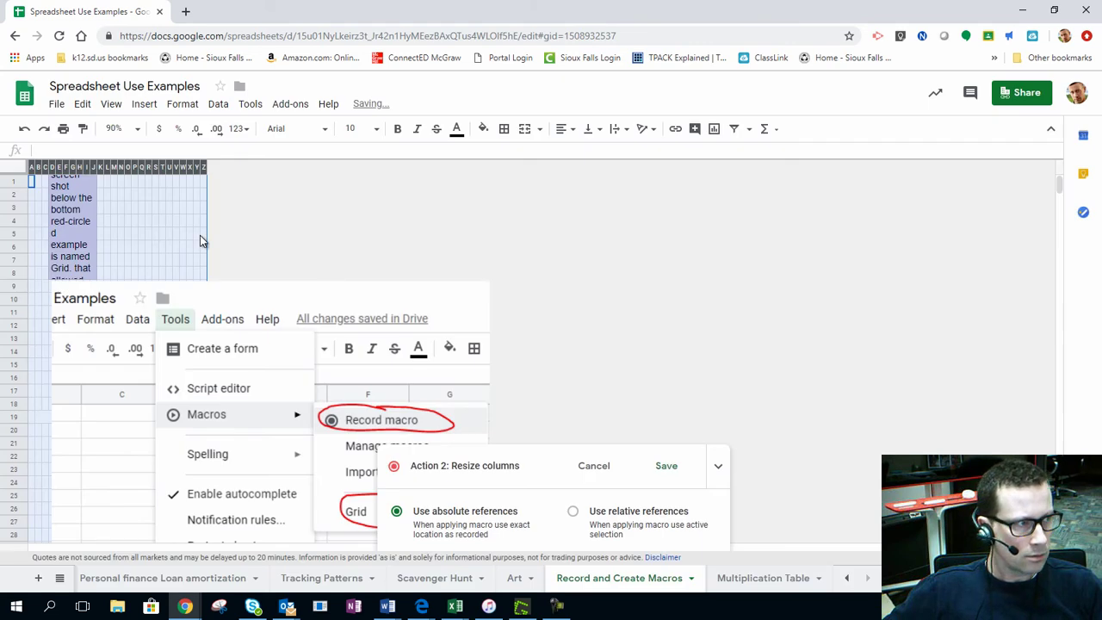
Step: Select rows 1–63 and give them a specified row height of 10 pixels
{"action": "left_click", "coordinate": [8, 182]}
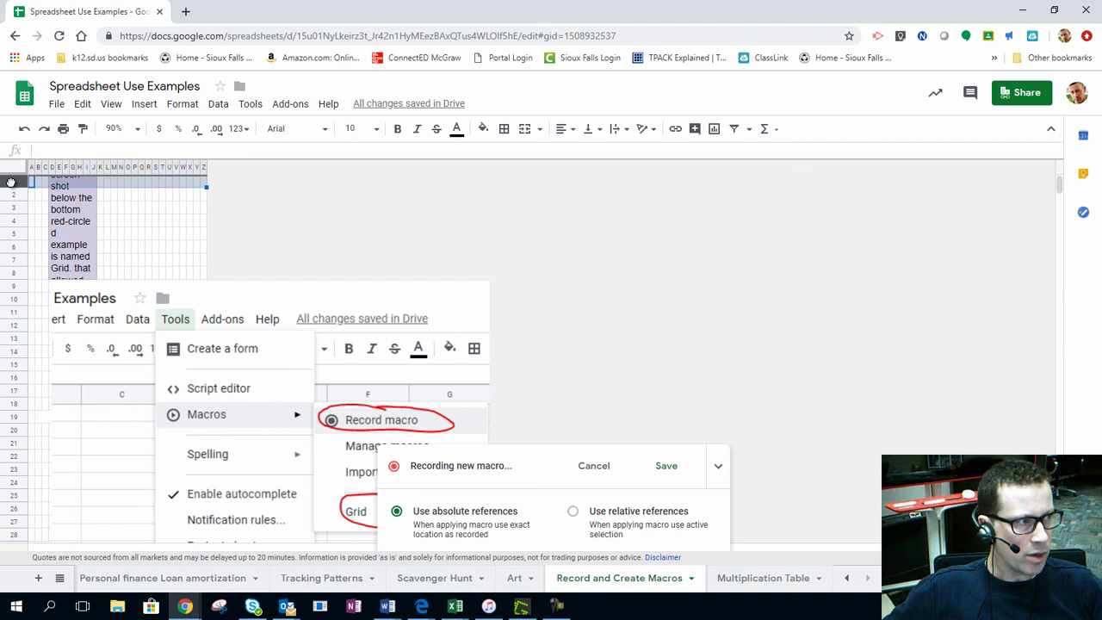
{"action": "left_click_drag", "start_coordinate": [10, 180], "coordinate": [13, 179]}
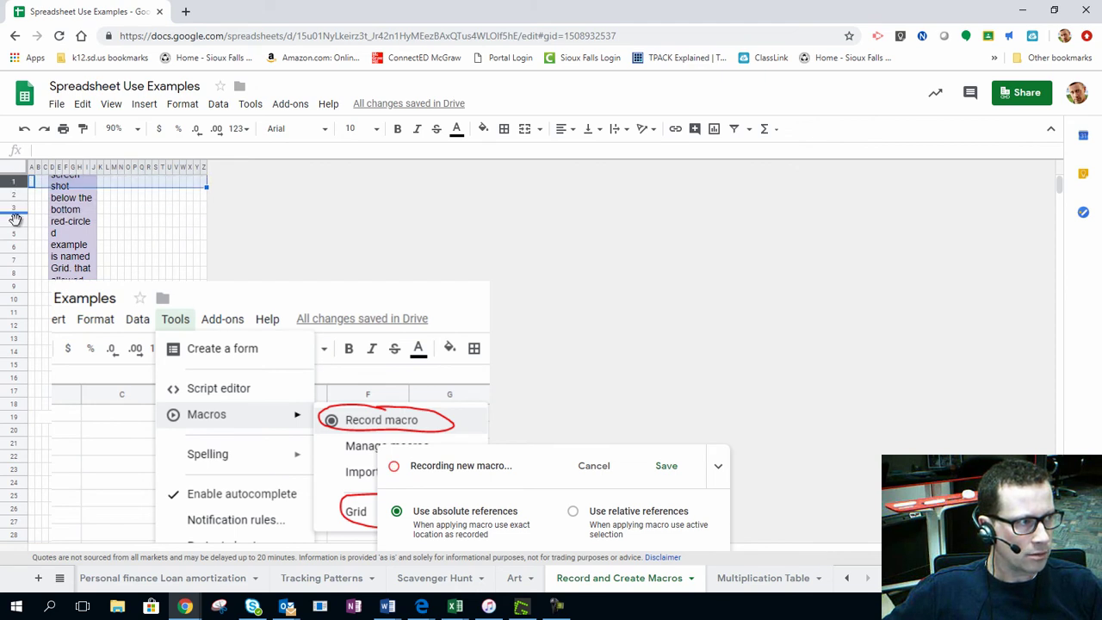
{"action": "left_click", "coordinate": [135, 208]}
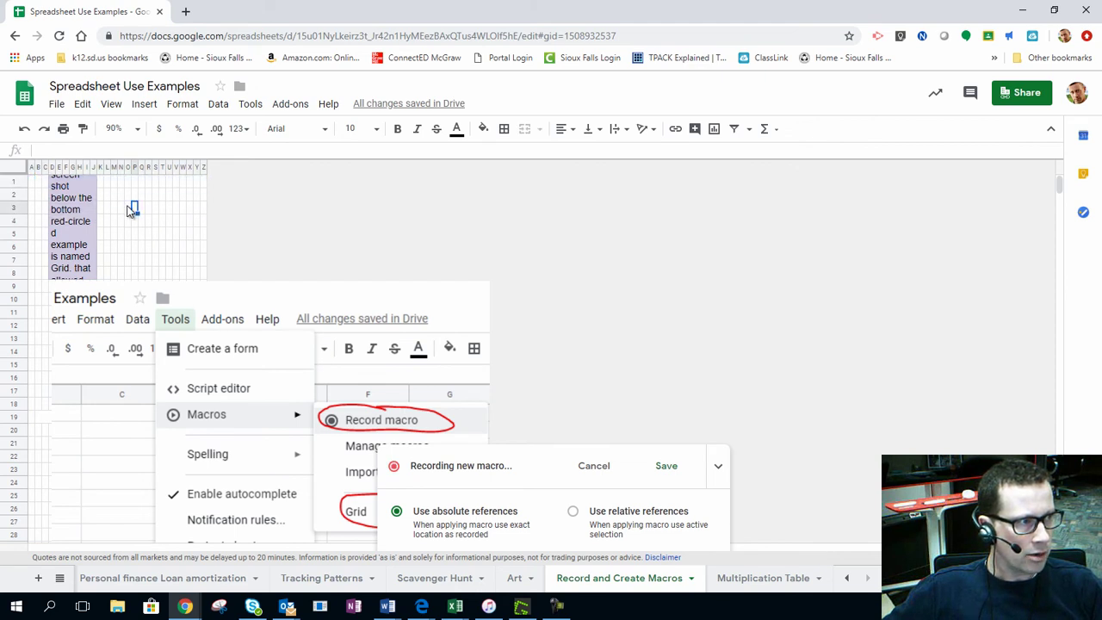
{"action": "left_click_drag", "start_coordinate": [11, 186], "coordinate": [10, 538]}
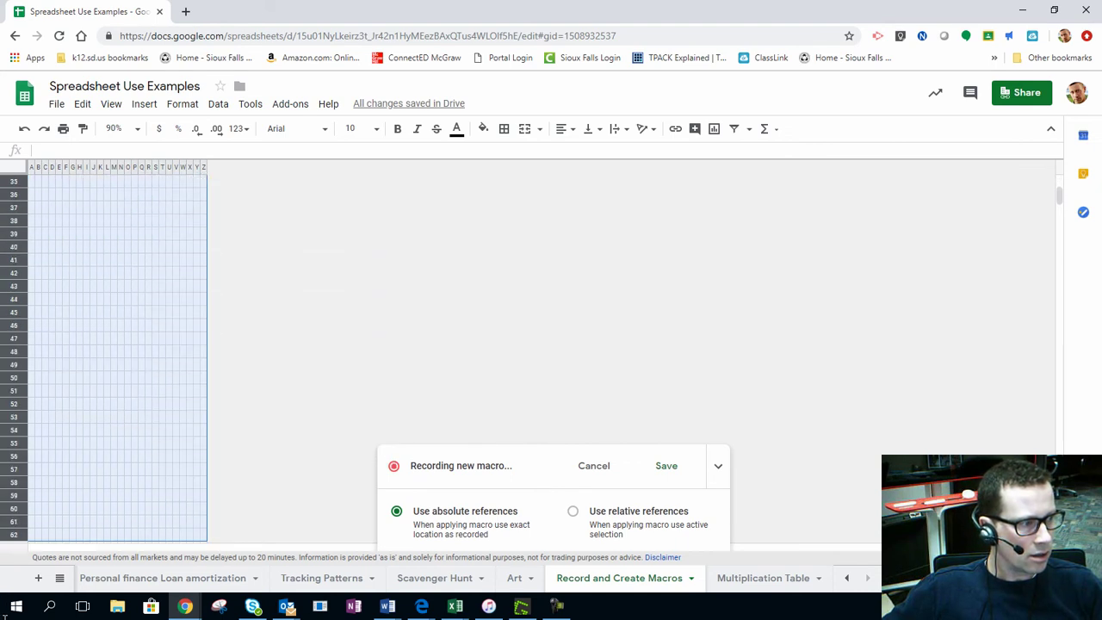
{"action": "left_click_drag", "start_coordinate": [11, 538], "coordinate": [30, 435]}
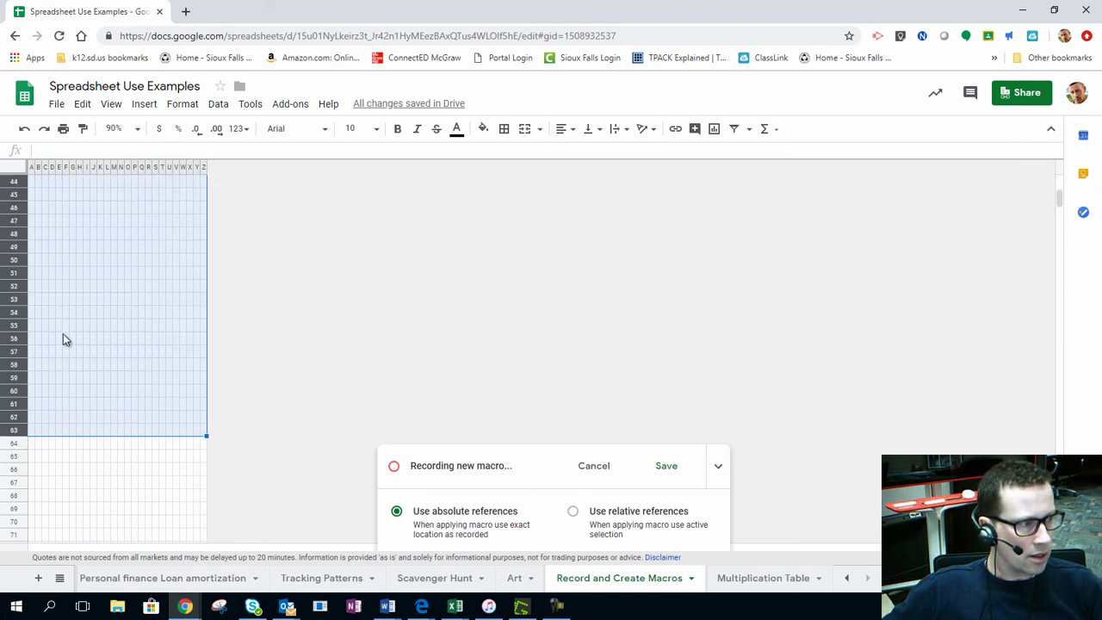
{"action": "right_click", "coordinate": [14, 312]}
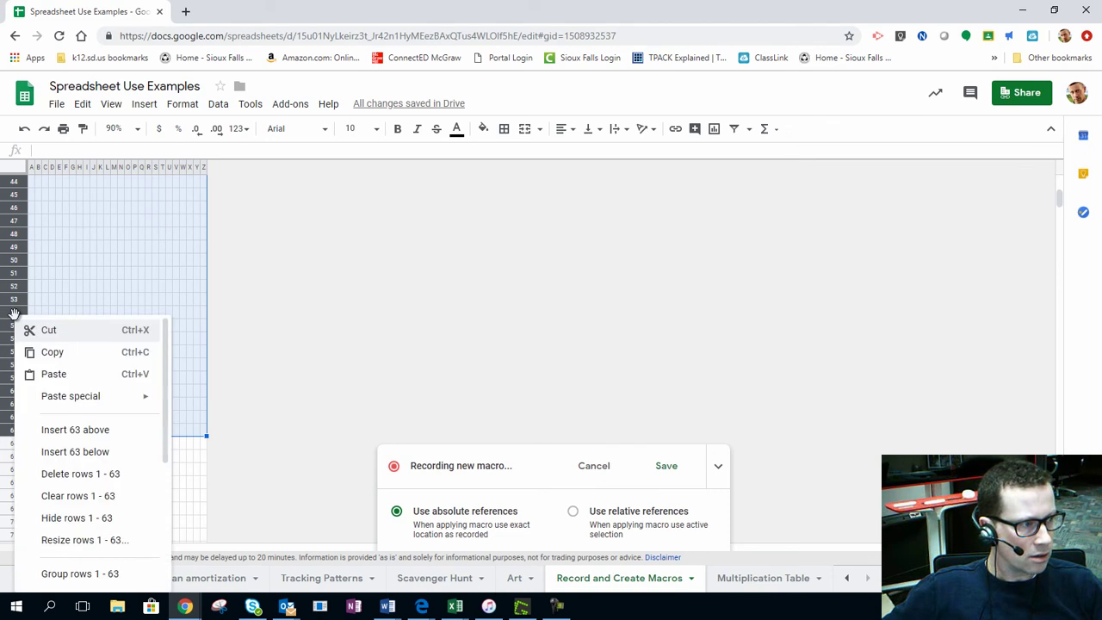
{"action": "left_click", "coordinate": [71, 540]}
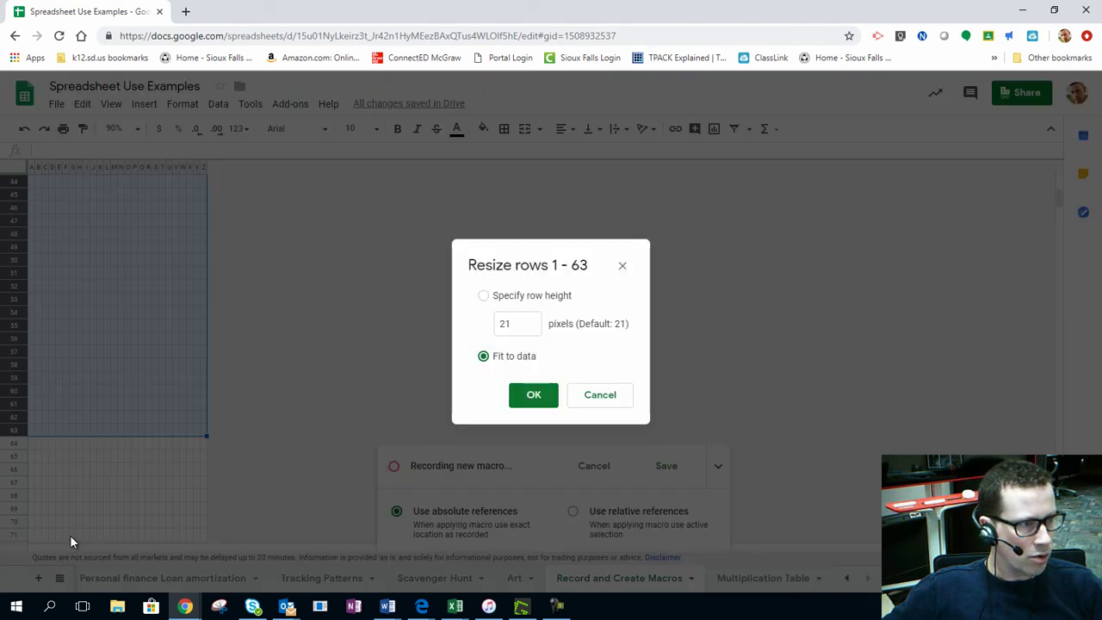
{"action": "double_click", "coordinate": [520, 324]}
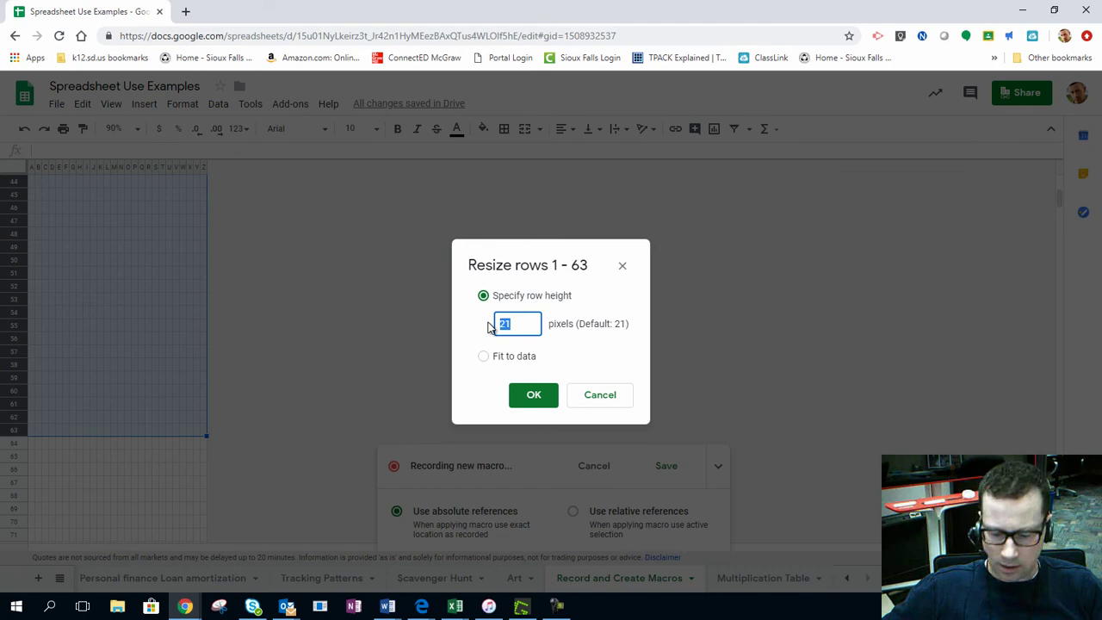
{"action": "type", "text": "10"}
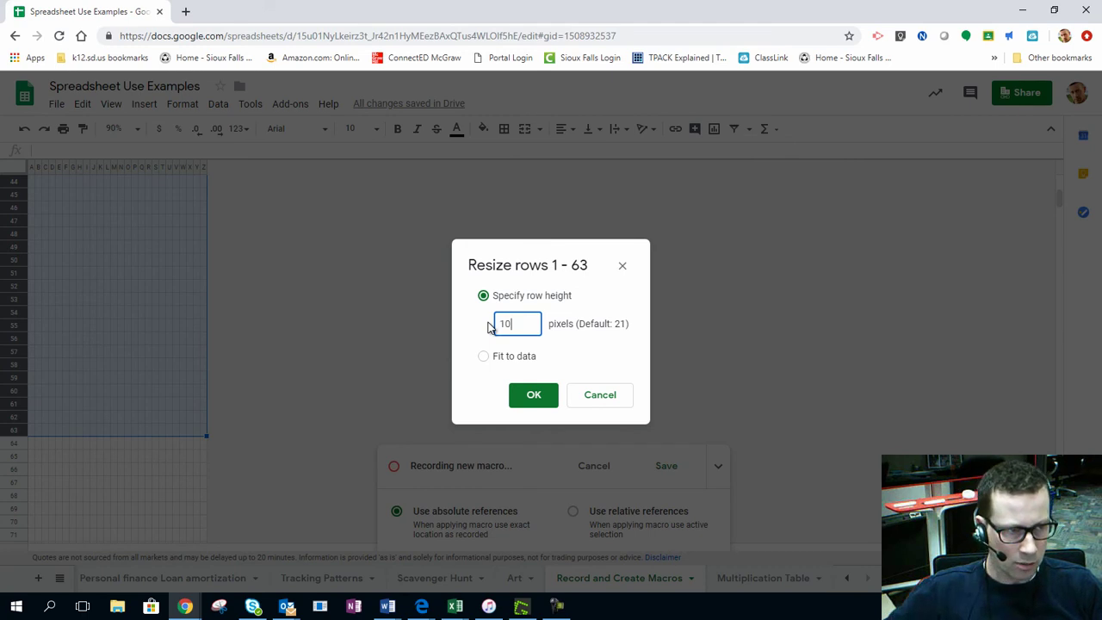
{"action": "left_click", "coordinate": [533, 396]}
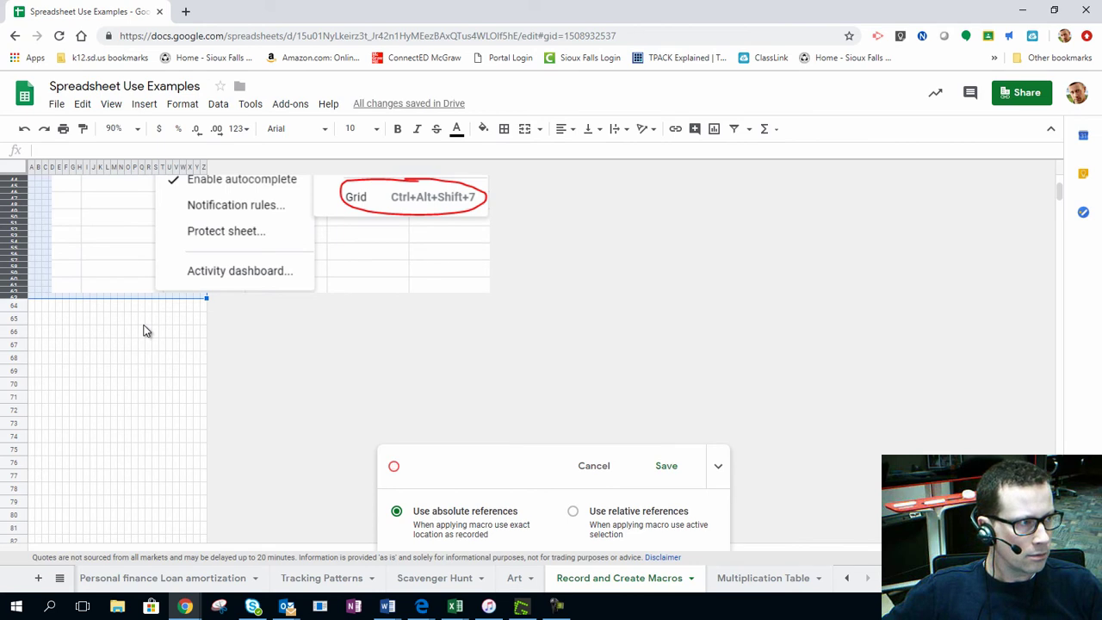
Step: Clear the row selection and set the sheet zoom to 100%
{"action": "scroll", "coordinate": [53, 212], "scroll_direction": "up", "scroll_amount": 3}
{"action": "scroll", "coordinate": [53, 213], "scroll_direction": "up", "scroll_amount": 2}
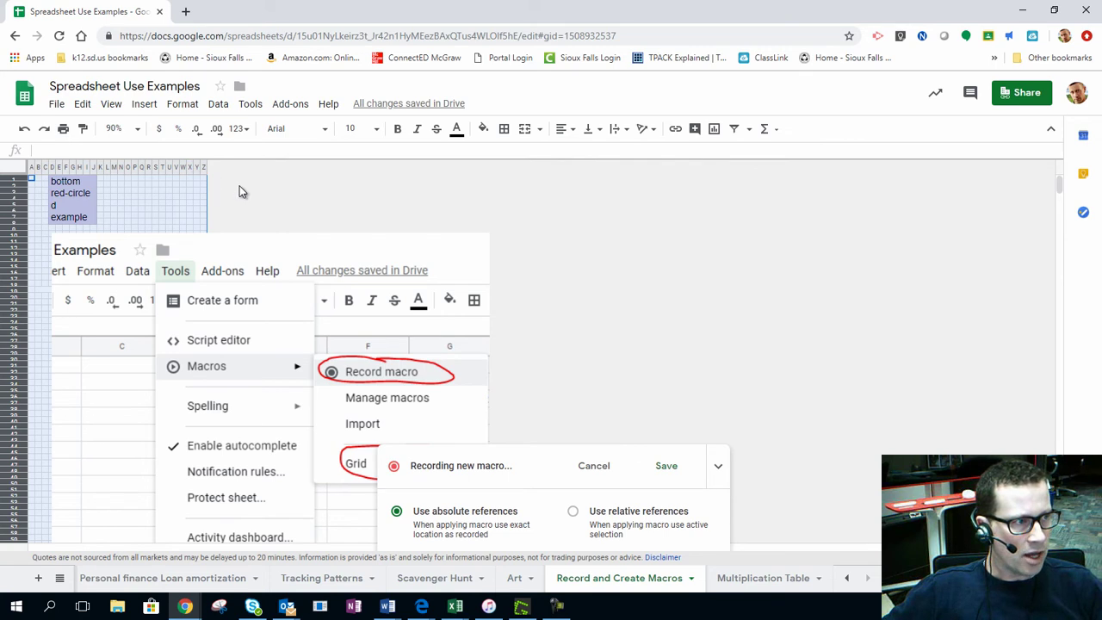
{"action": "left_click", "coordinate": [156, 190]}
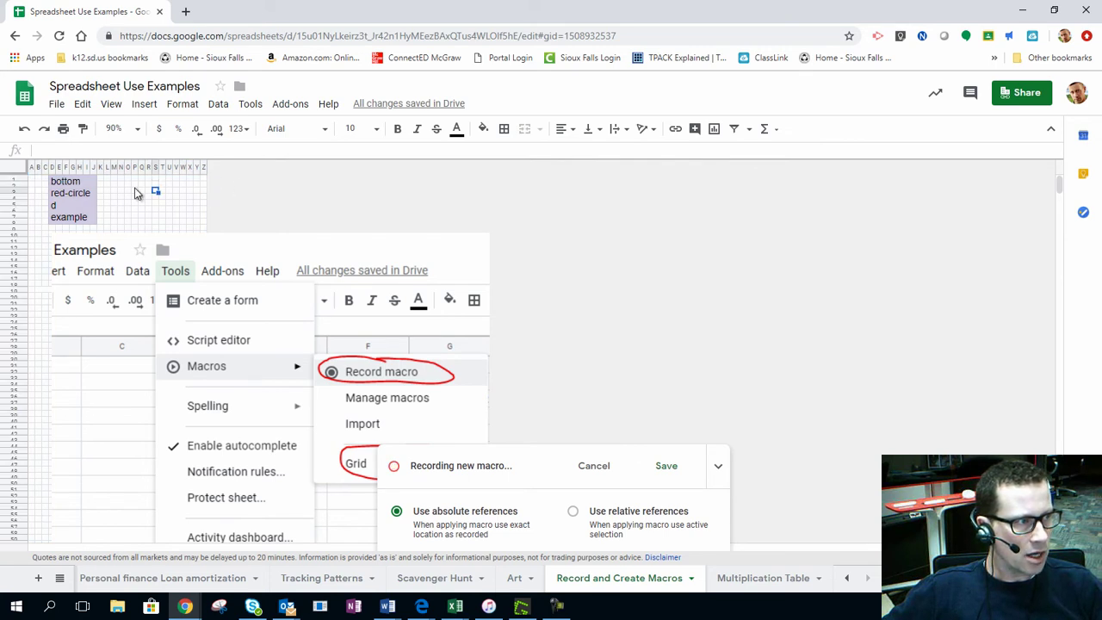
{"action": "left_click", "coordinate": [142, 131]}
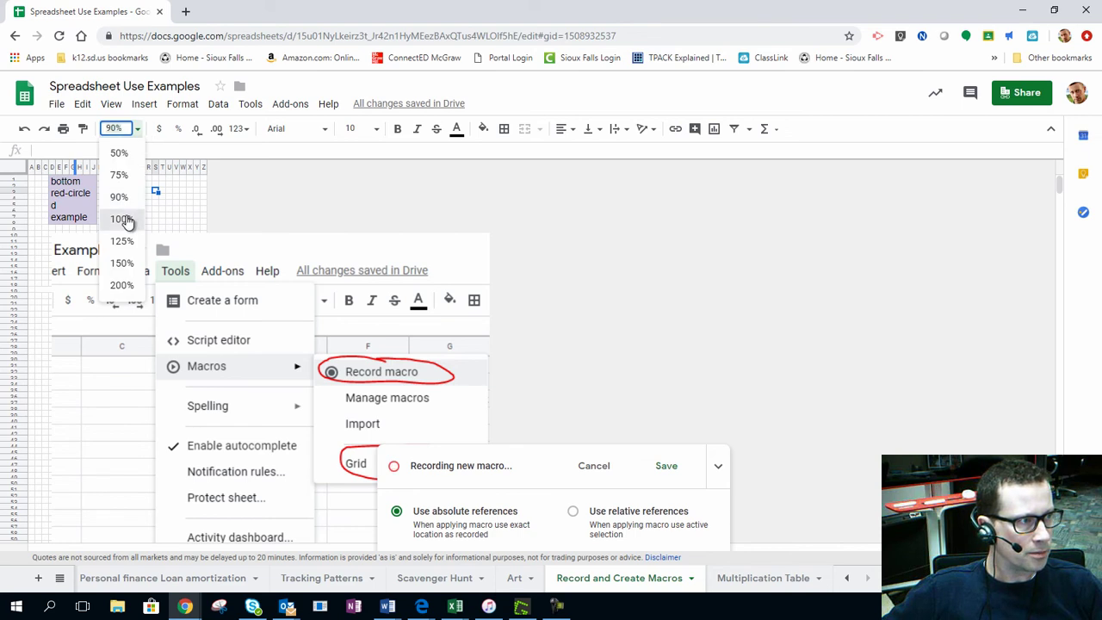
{"action": "left_click", "coordinate": [125, 219]}
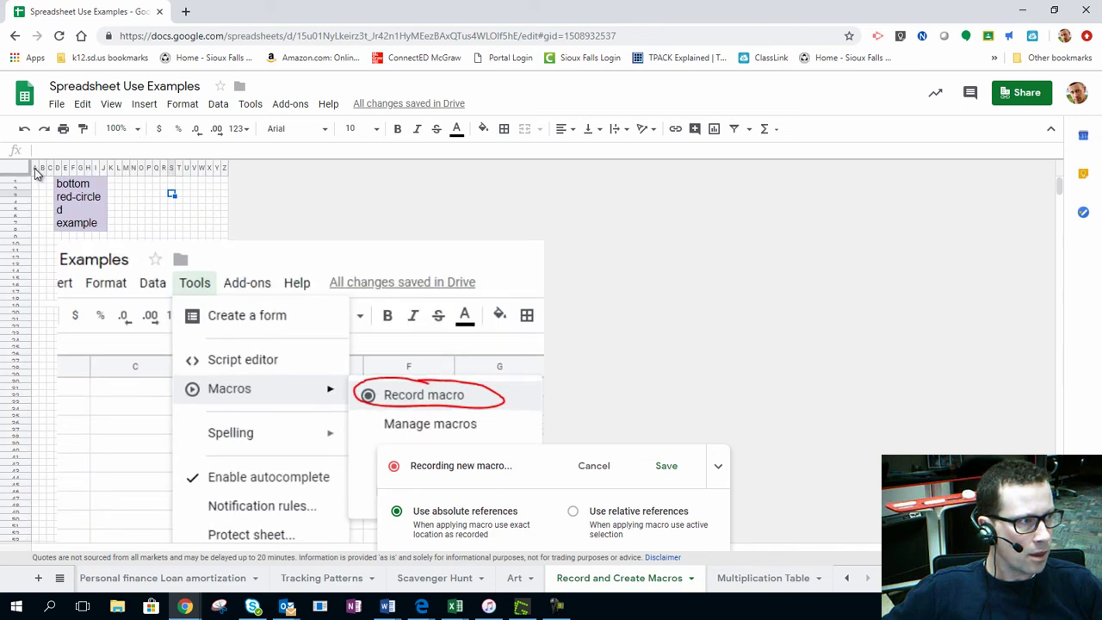
Step: Insert 26 new columns to the right of columns A–Z
{"action": "left_click_drag", "start_coordinate": [34, 168], "coordinate": [239, 168]}
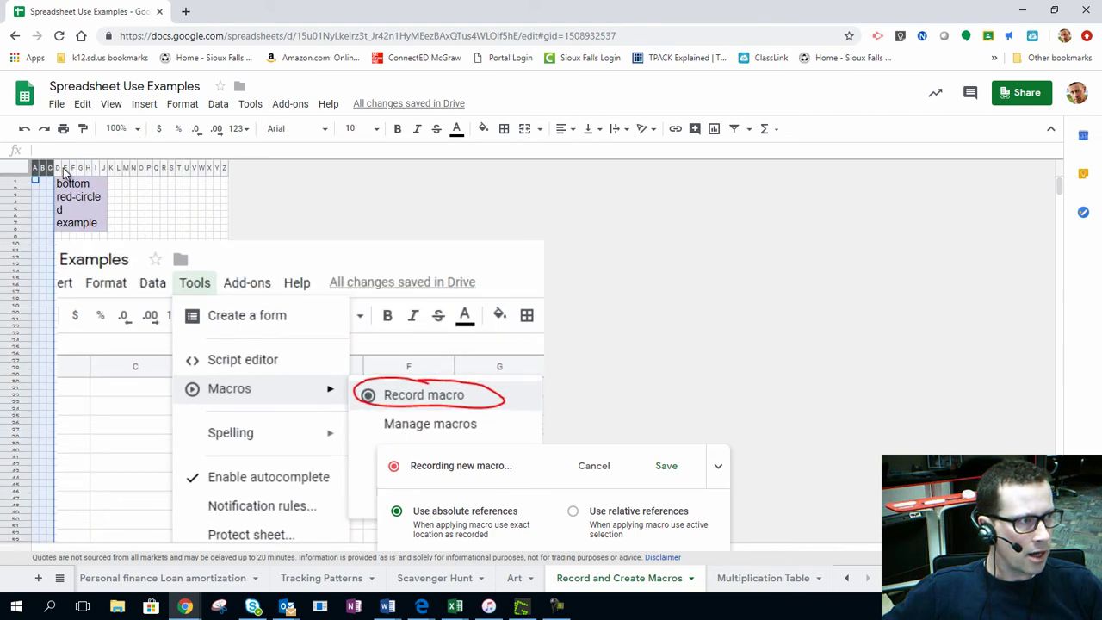
{"action": "right_click", "coordinate": [199, 168]}
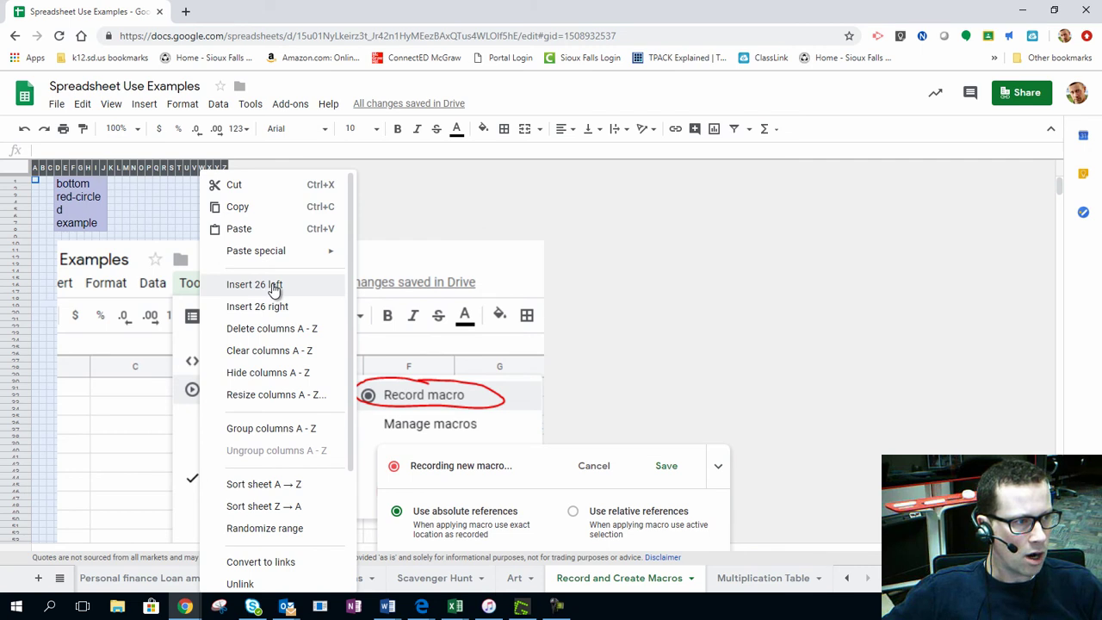
{"action": "left_click", "coordinate": [272, 307]}
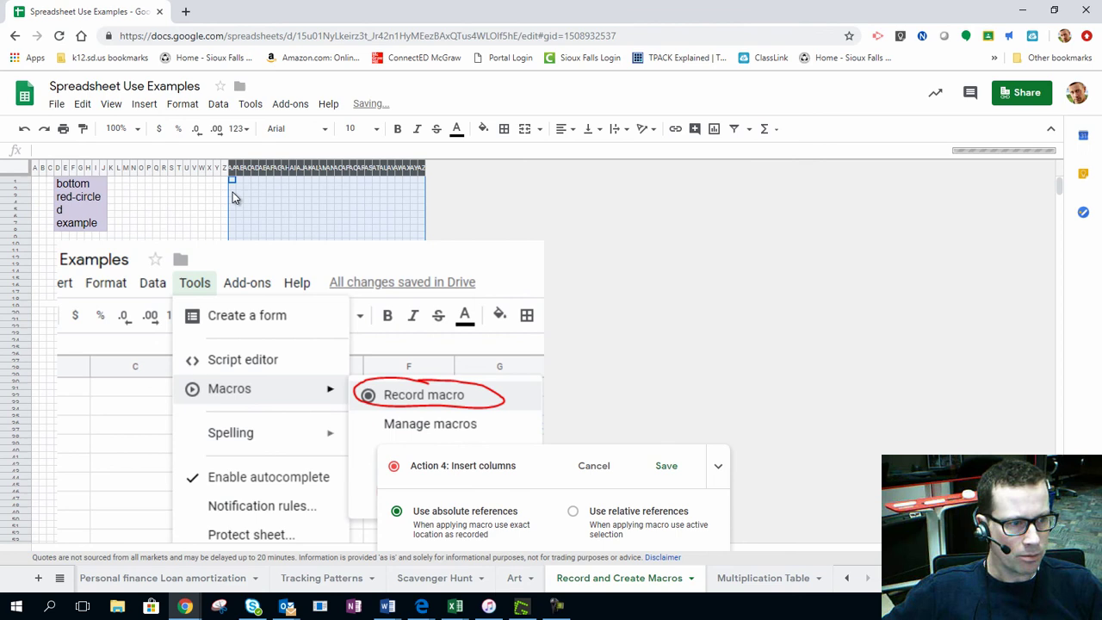
Step: Stop recording and save the macro under the name 'New Grid'
{"action": "left_click", "coordinate": [667, 467]}
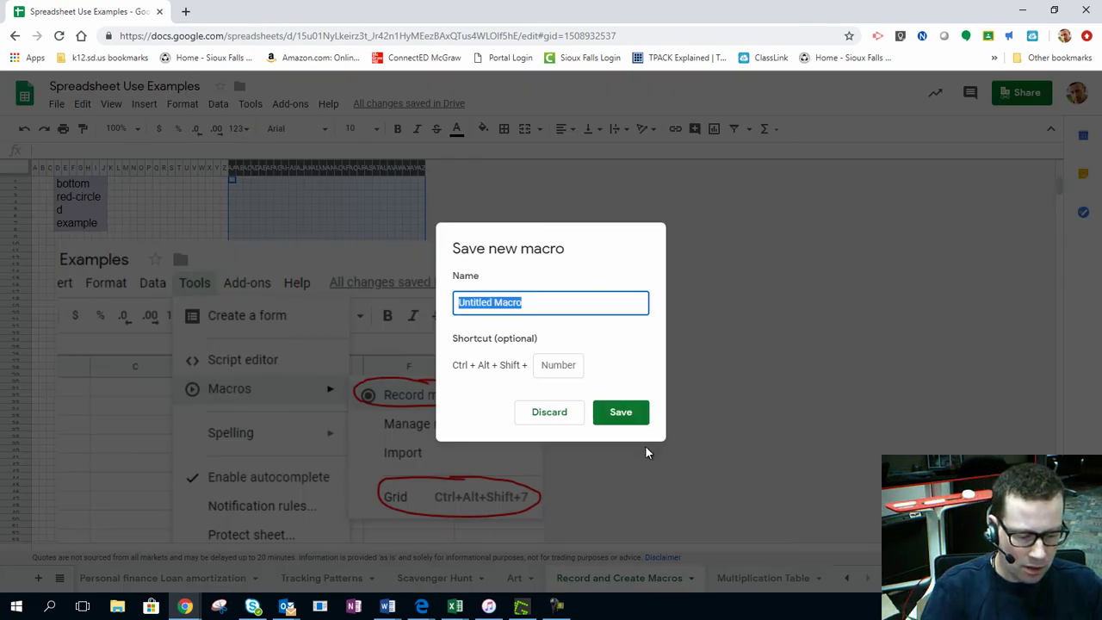
{"action": "type", "text": "New Grid"}
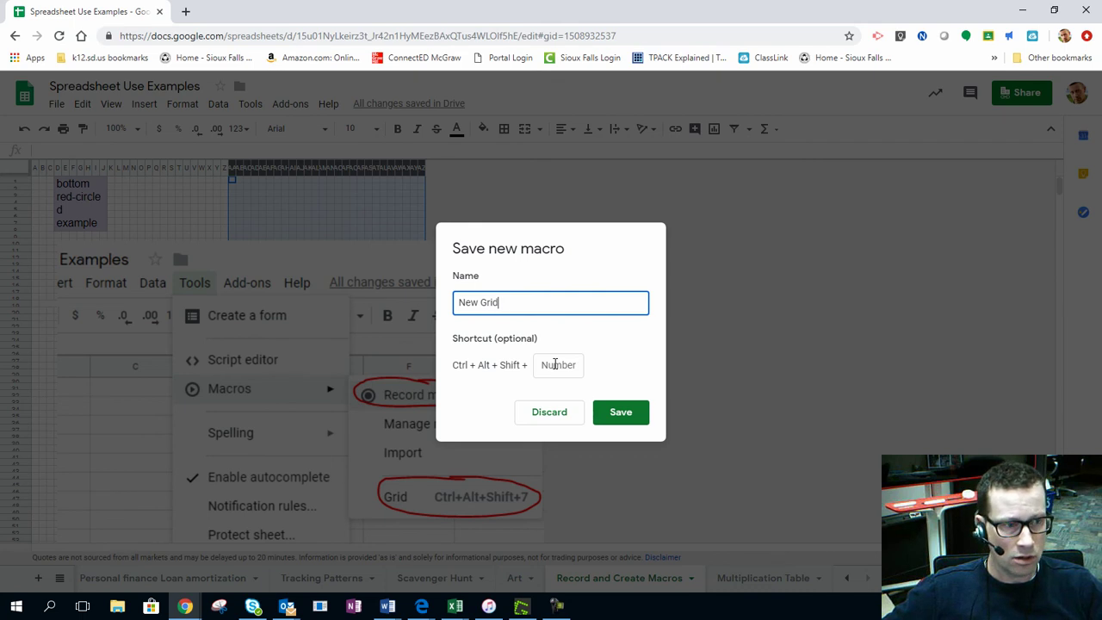
{"action": "left_click", "coordinate": [621, 413]}
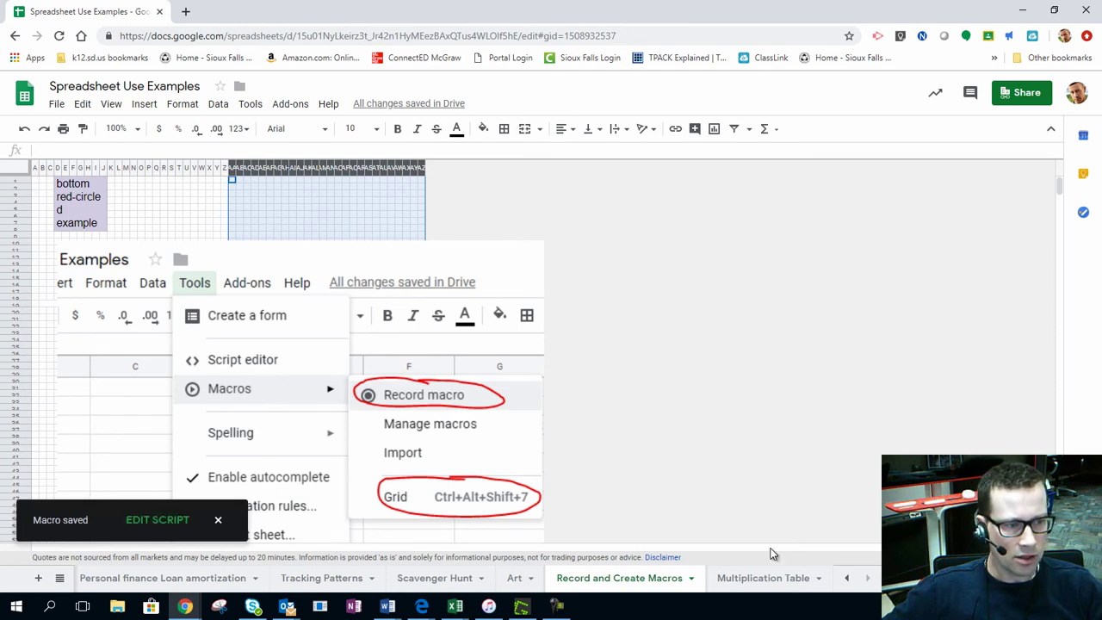
Step: Add a new blank sheet and apply the New Grid macro to it
{"action": "left_click", "coordinate": [37, 579]}
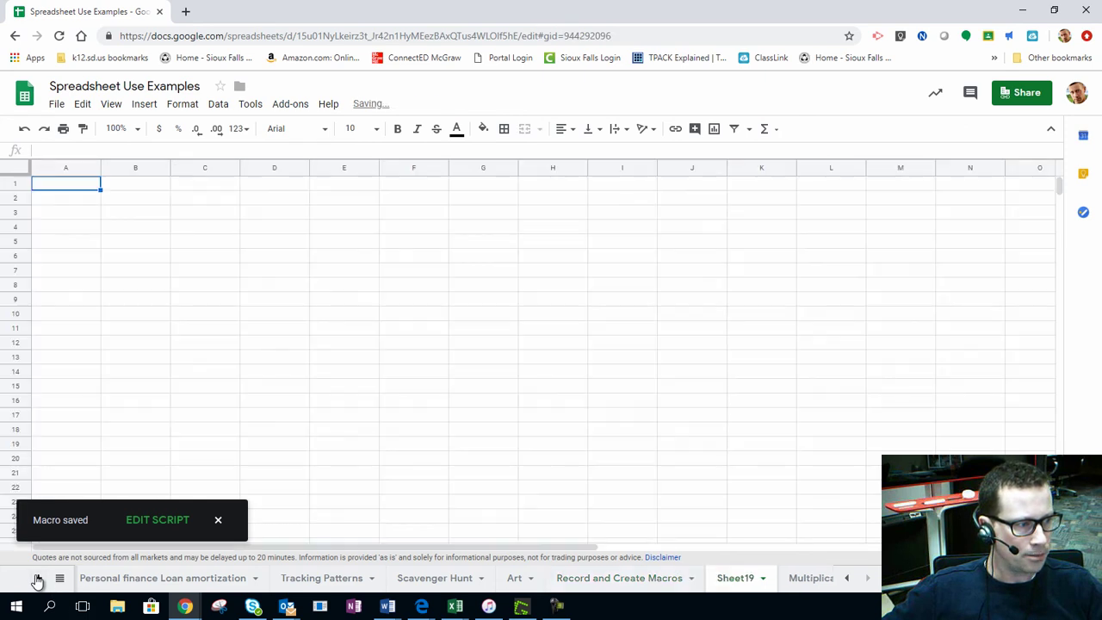
{"action": "left_click", "coordinate": [249, 103]}
{"action": "mouse_move", "coordinate": [276, 184]}
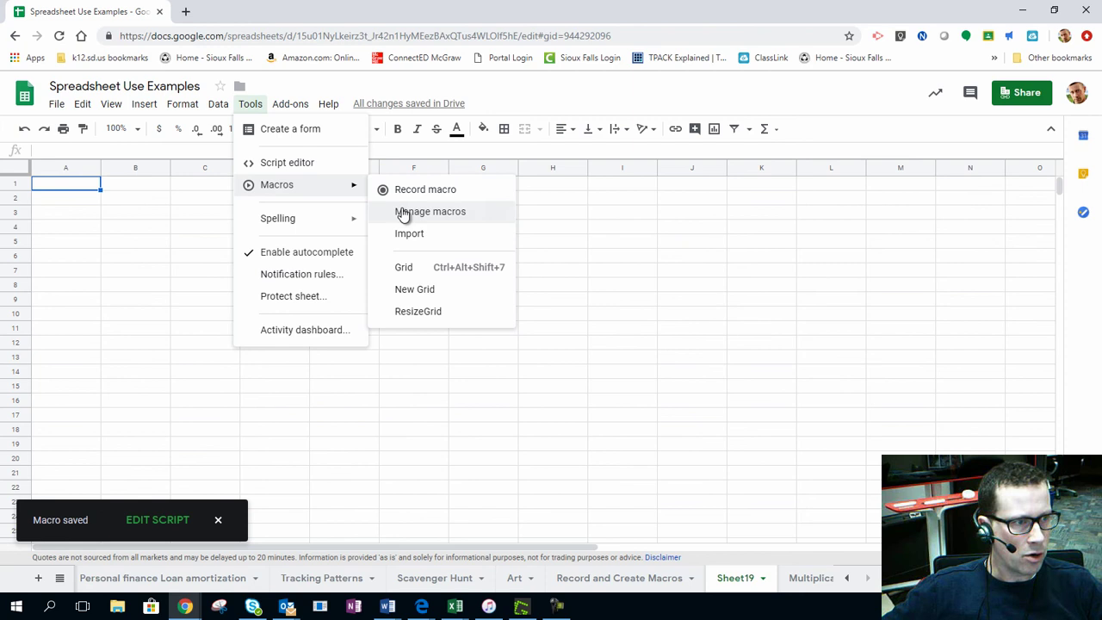
{"action": "left_click", "coordinate": [426, 290]}
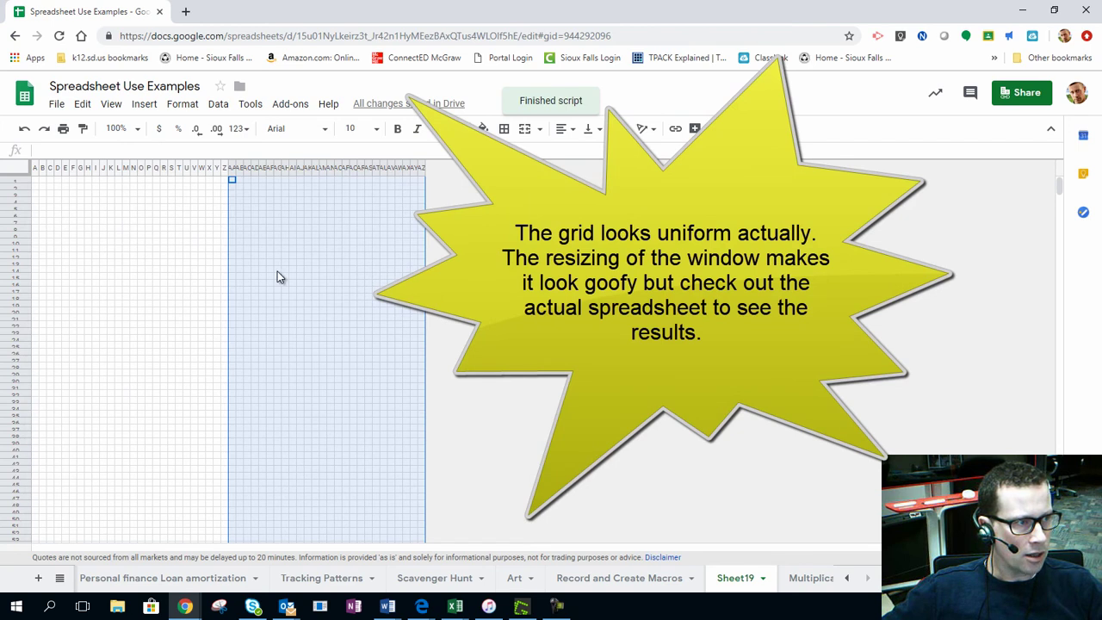
{"action": "left_click", "coordinate": [277, 270]}
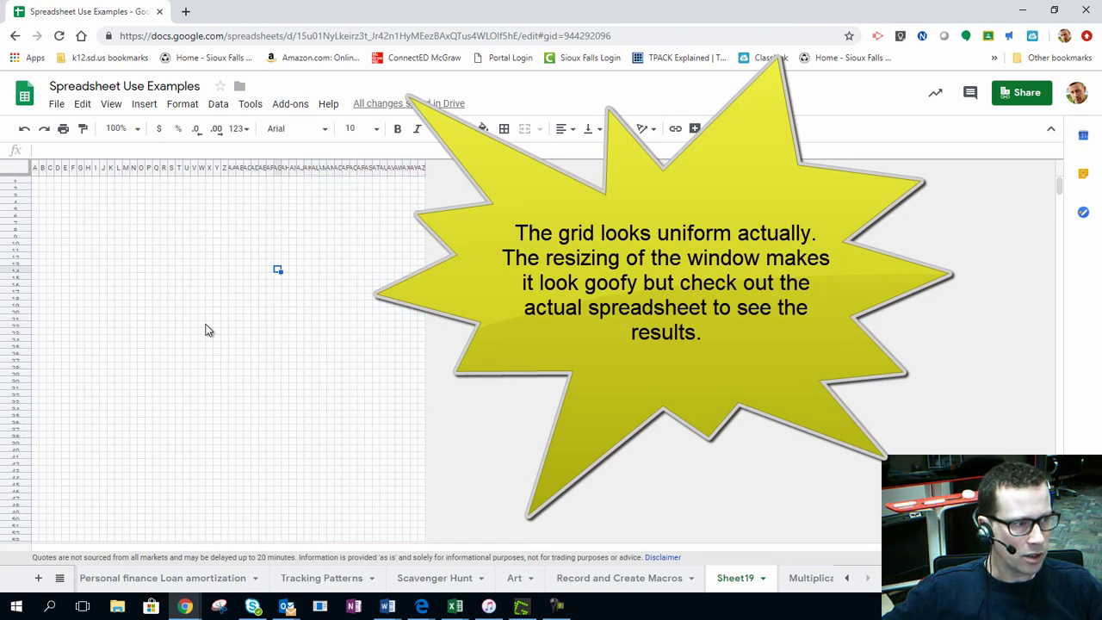